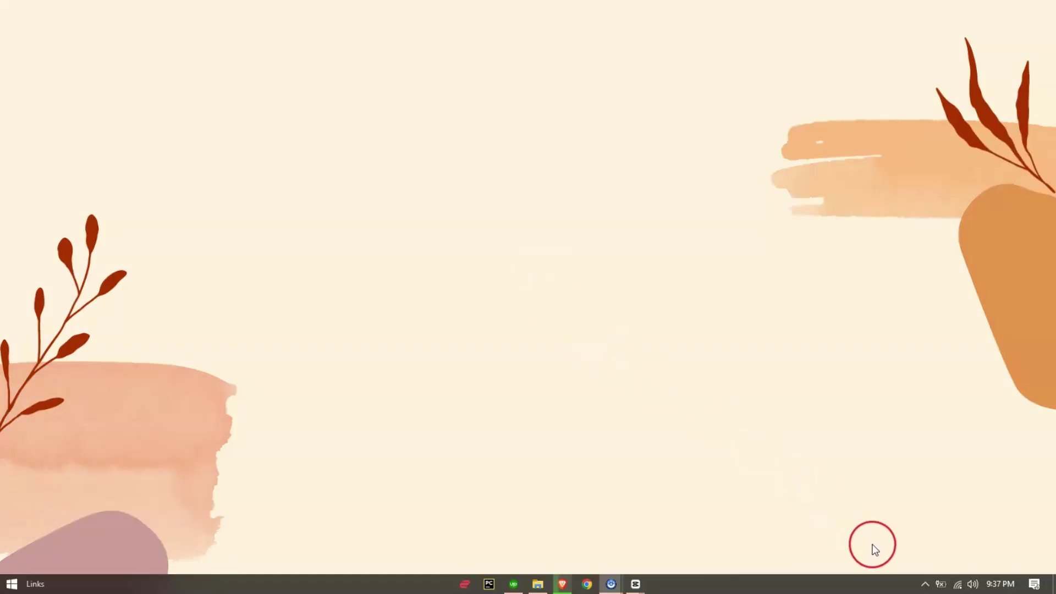
Step: Open Focus Bear's General settings from the tray panel to see version 1.0.86.0
{"action": "left_click", "coordinate": [923, 583]}
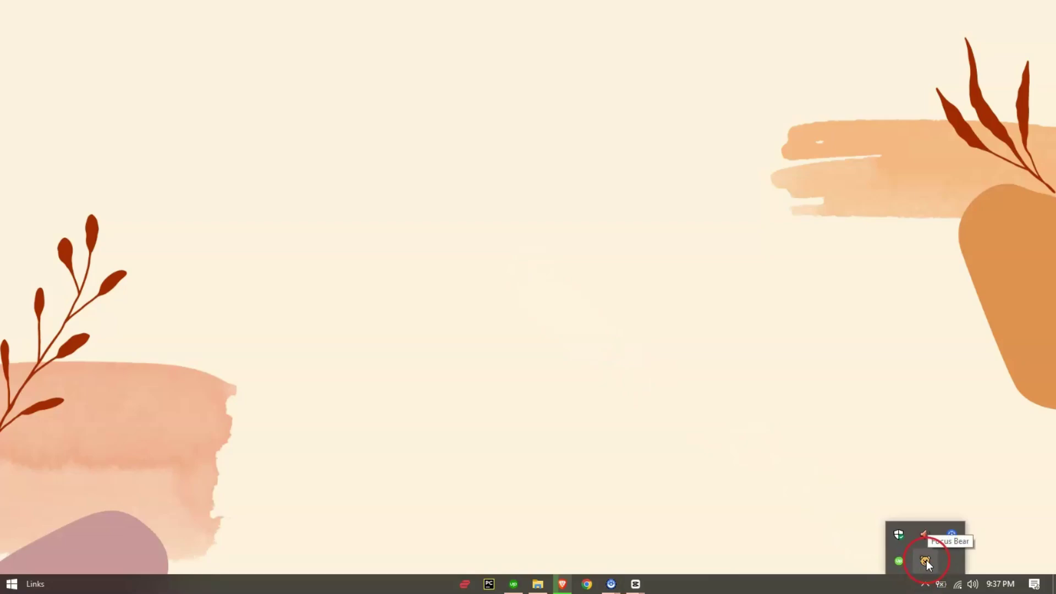
{"action": "left_click", "coordinate": [927, 562]}
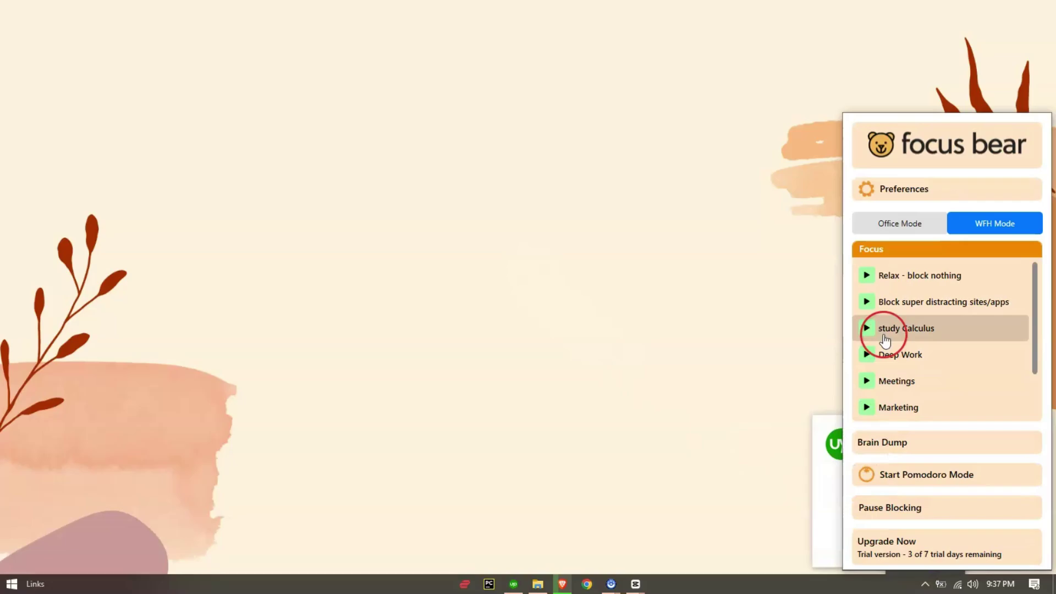
{"action": "left_click", "coordinate": [885, 199]}
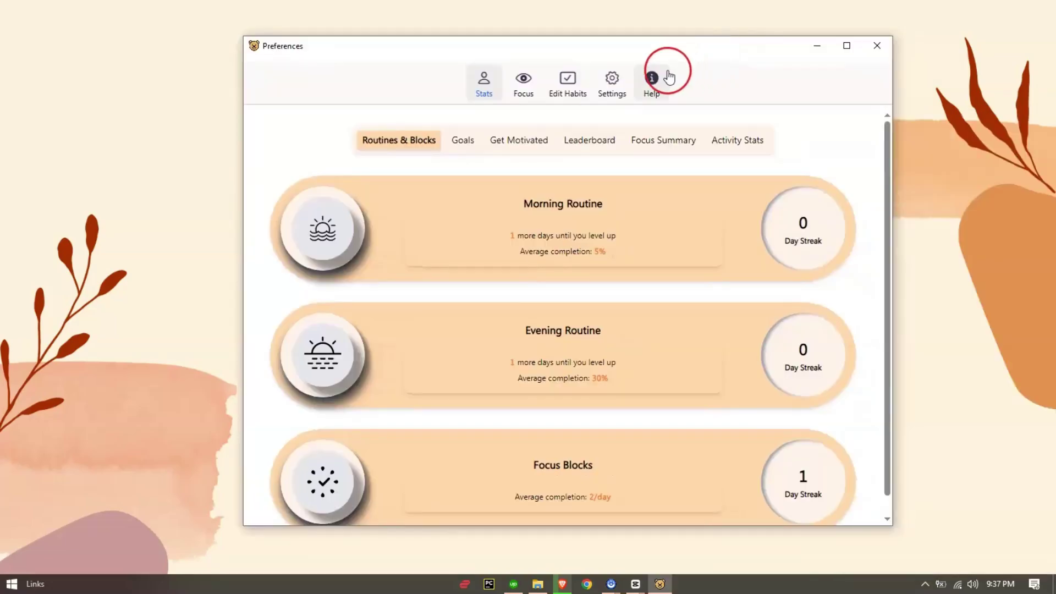
{"action": "left_click", "coordinate": [613, 82]}
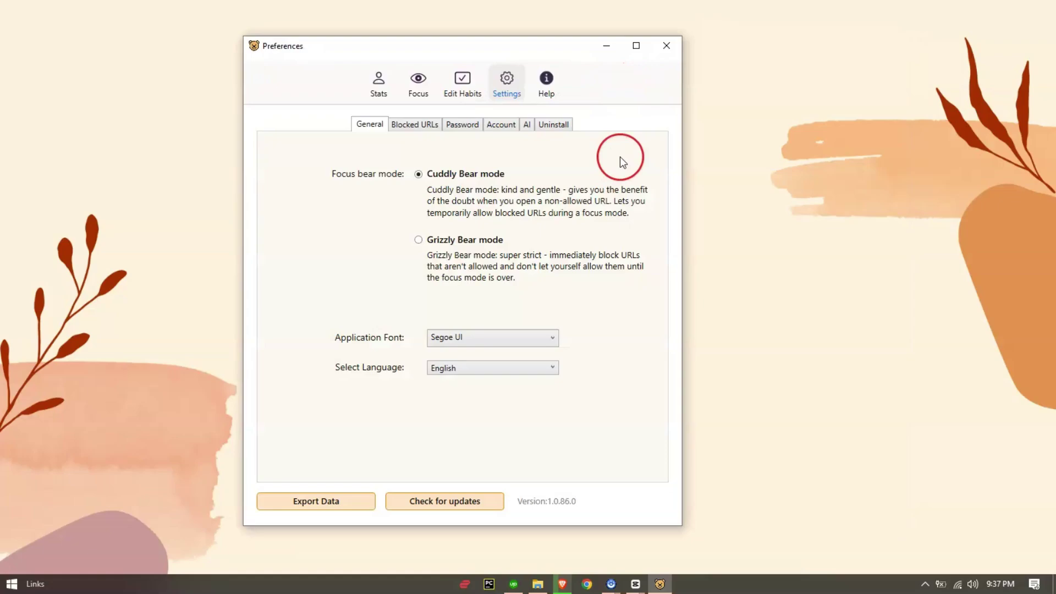
Step: Check for updates and accept the New Update Available prompt to install it
{"action": "left_click", "coordinate": [465, 505]}
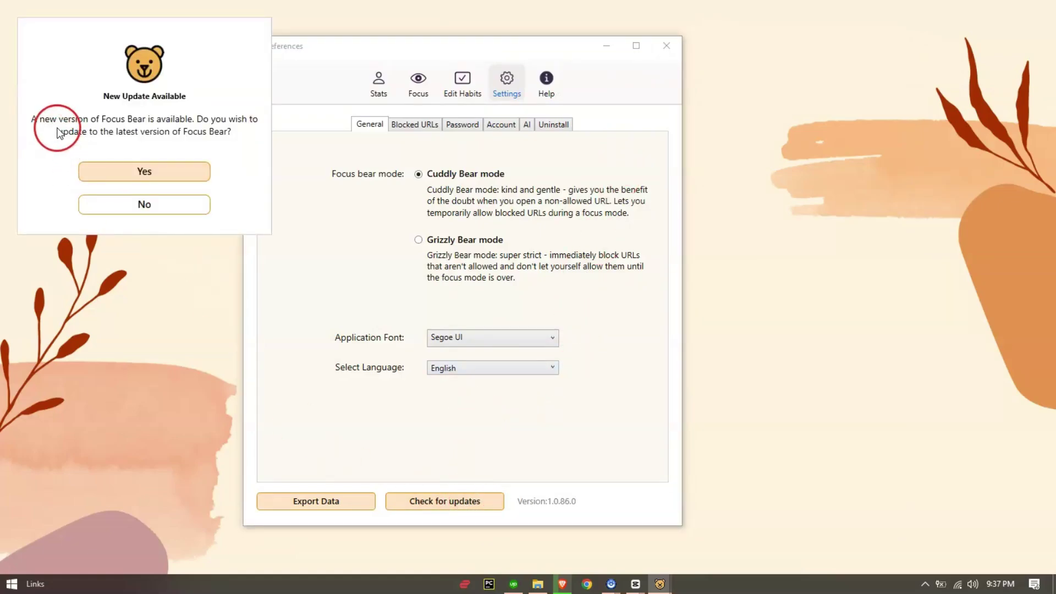
{"action": "left_click", "coordinate": [145, 171]}
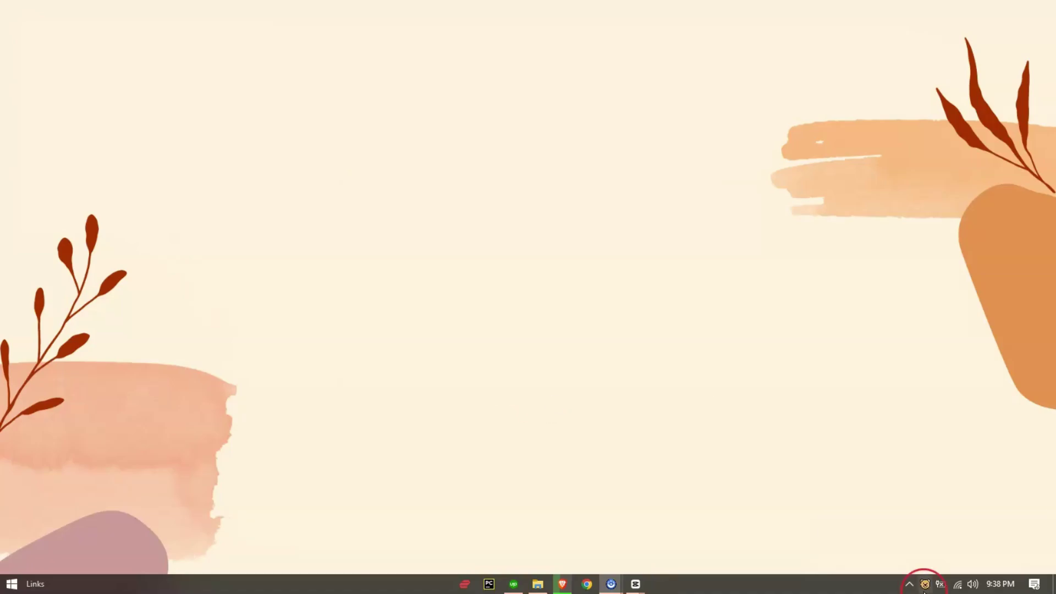
Step: Reopen Preferences from the updated Focus Bear tray panel, landing on Stats
{"action": "left_click", "coordinate": [925, 585]}
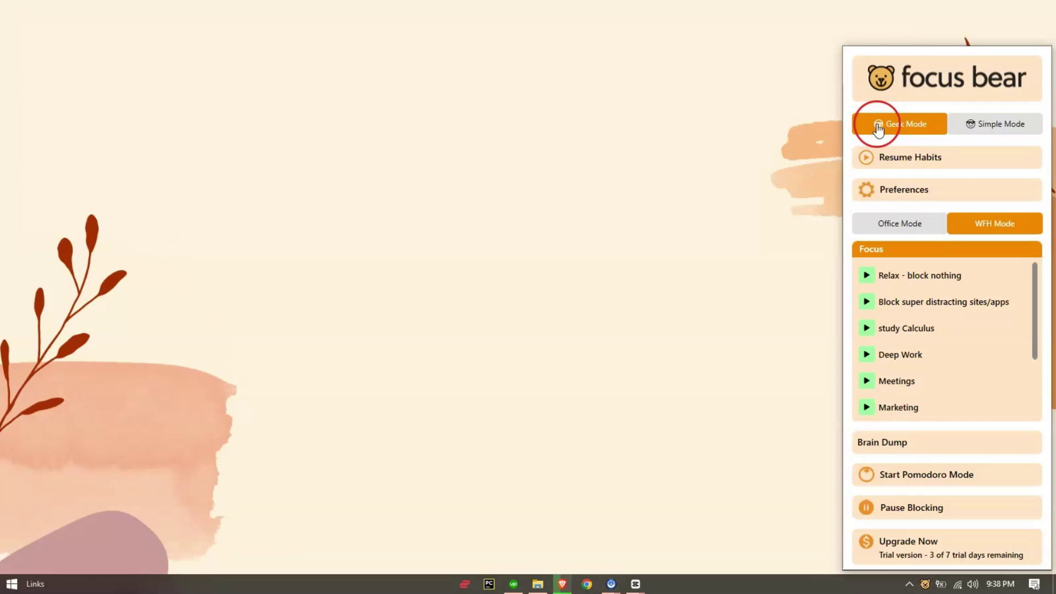
{"action": "left_click", "coordinate": [923, 192]}
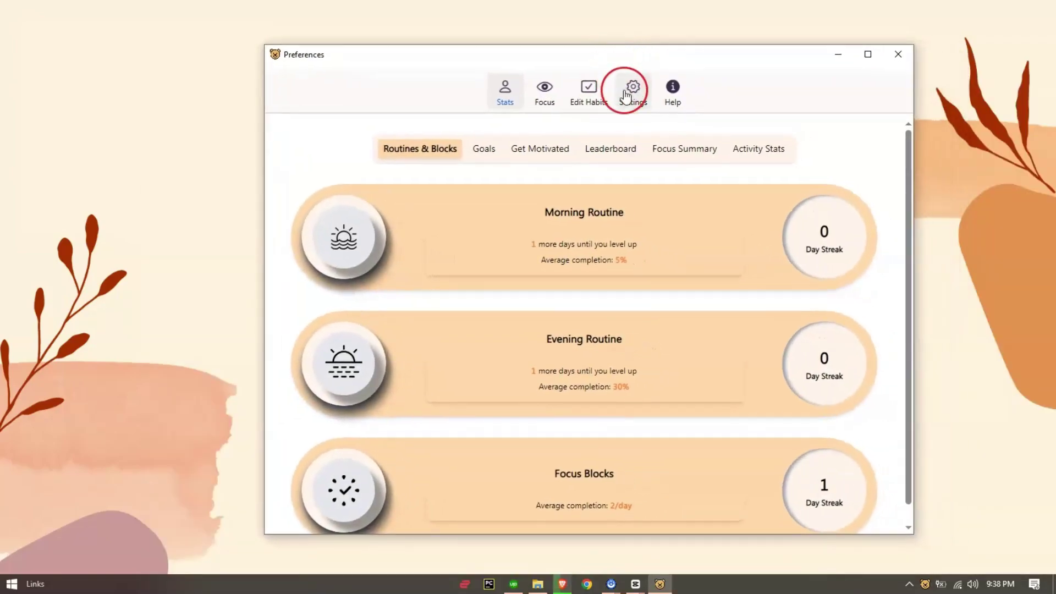
Step: Switch to the Settings tab to view version 1.0.129.0's General page
{"action": "left_click", "coordinate": [631, 85]}
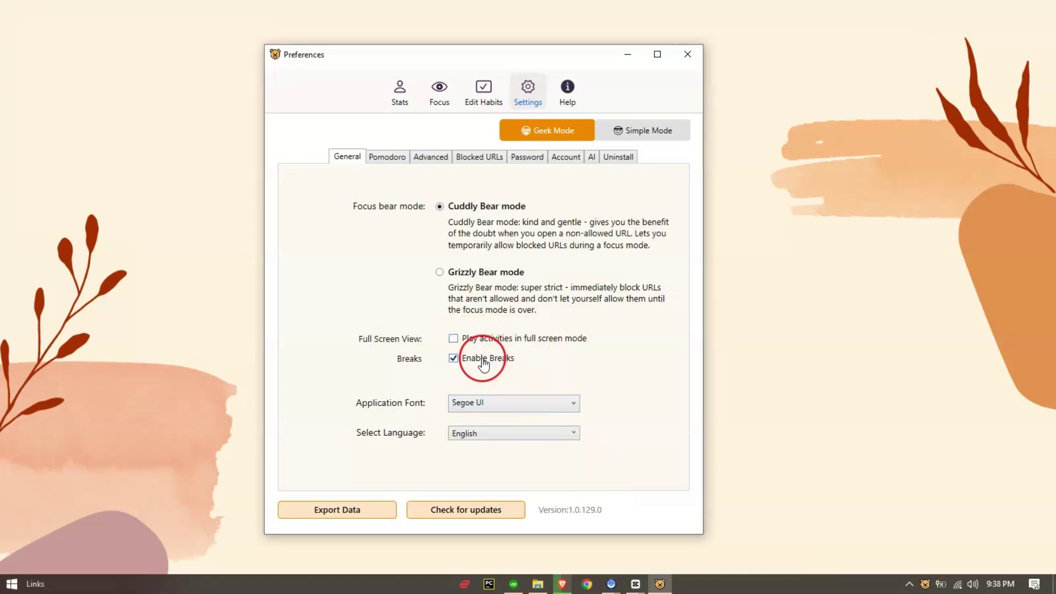